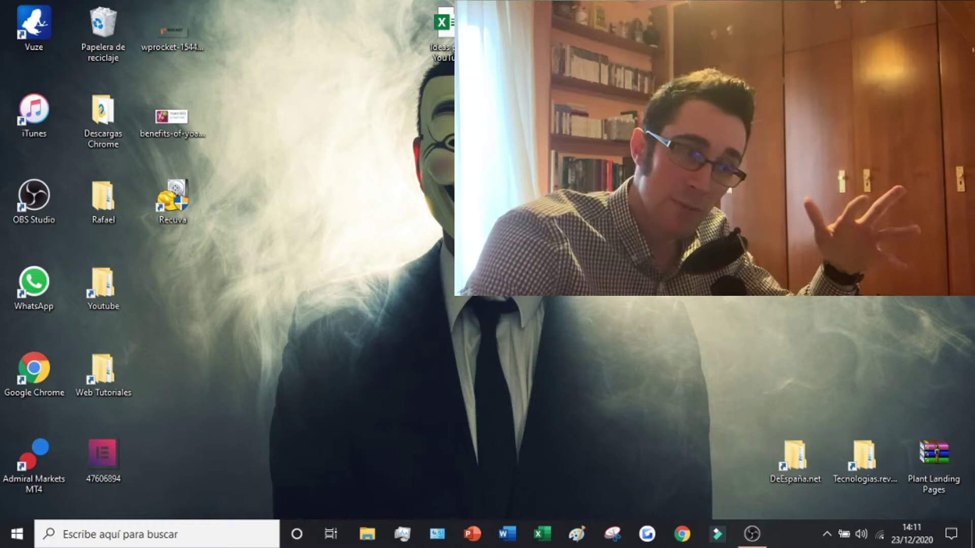
# Step: Create a new folder on the desktop named "recuperacion y suscribete"
pyautogui.rightClick(680, 233)
pyautogui.moveTo(746, 377)
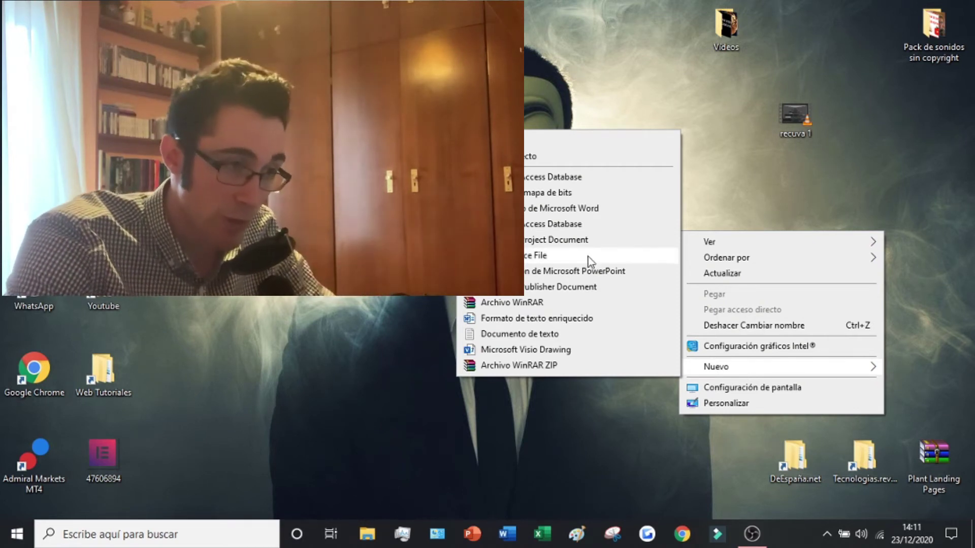
pyautogui.click(537, 141)
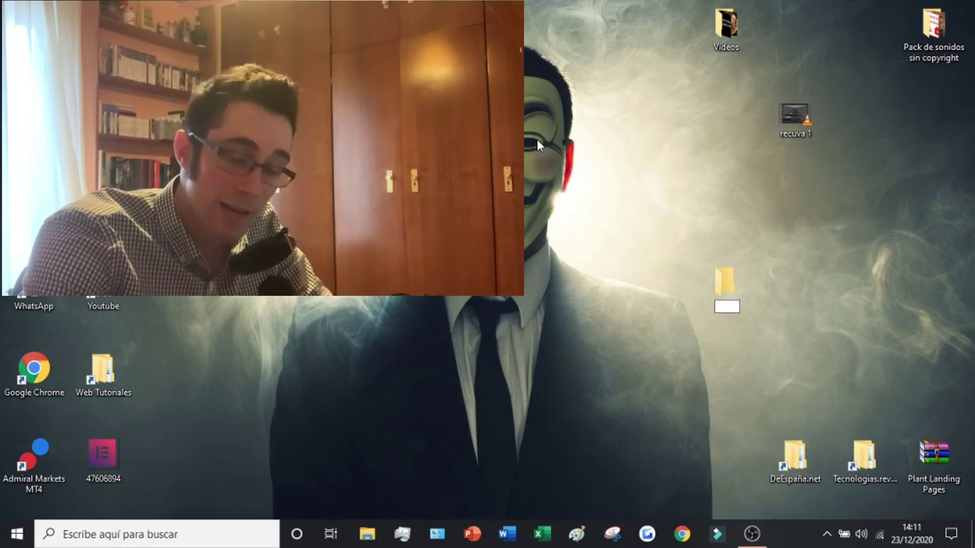
pyautogui.write('recuperacion y suscribete')
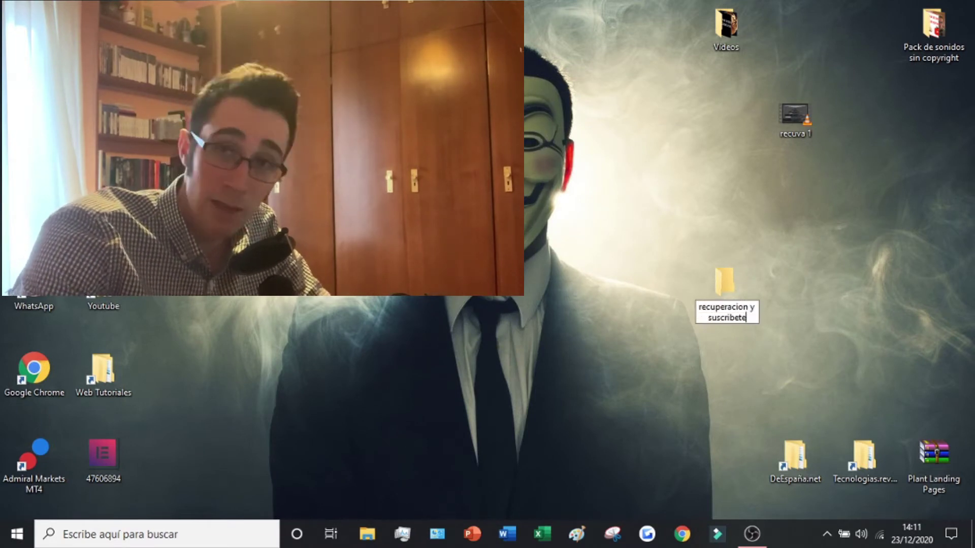
pyautogui.press('Return')
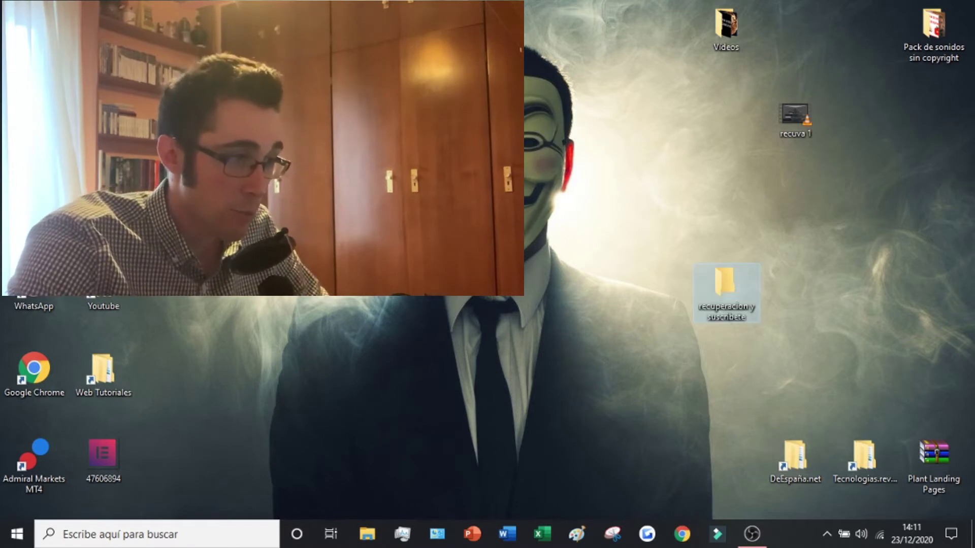
# Step: Launch Recuva and set its wizard to look for All Files
pyautogui.doubleClick(186, 216)
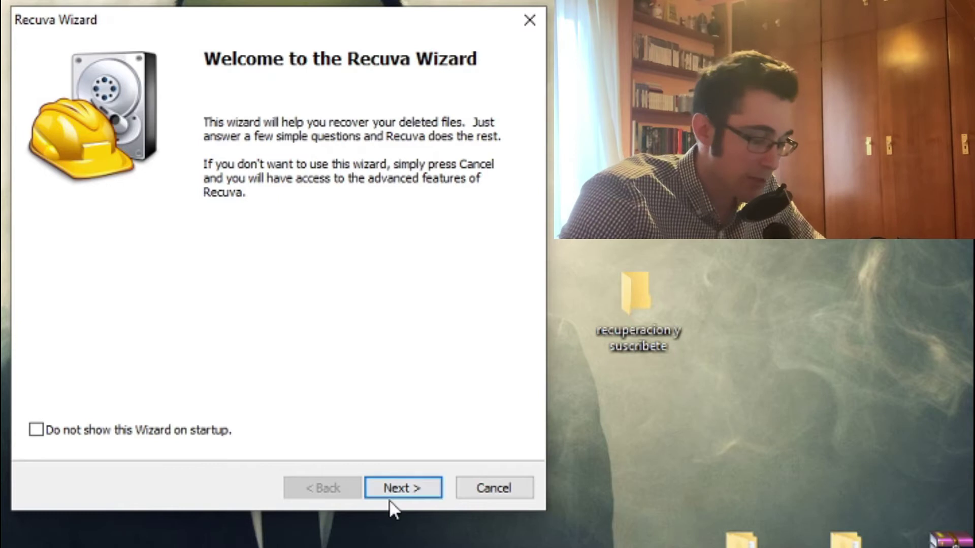
pyautogui.click(413, 485)
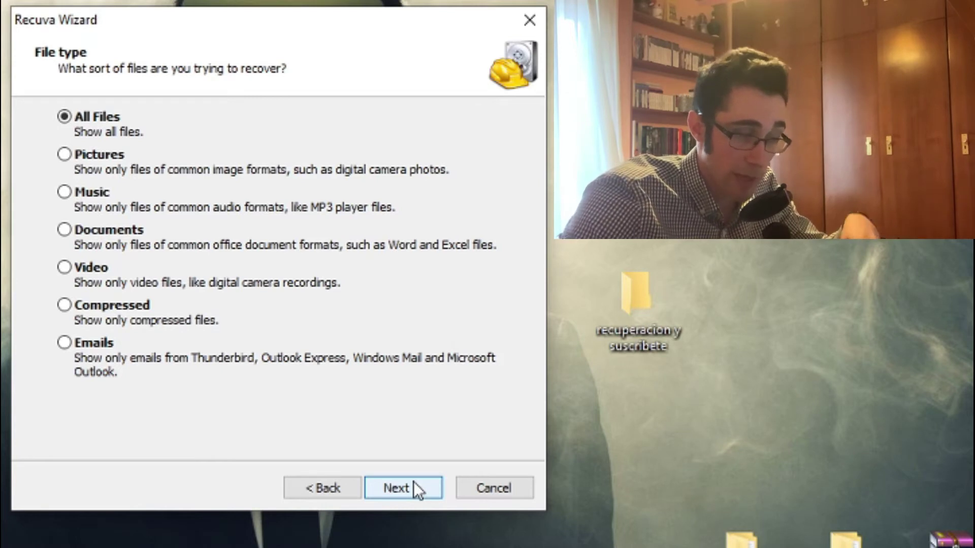
pyautogui.click(414, 484)
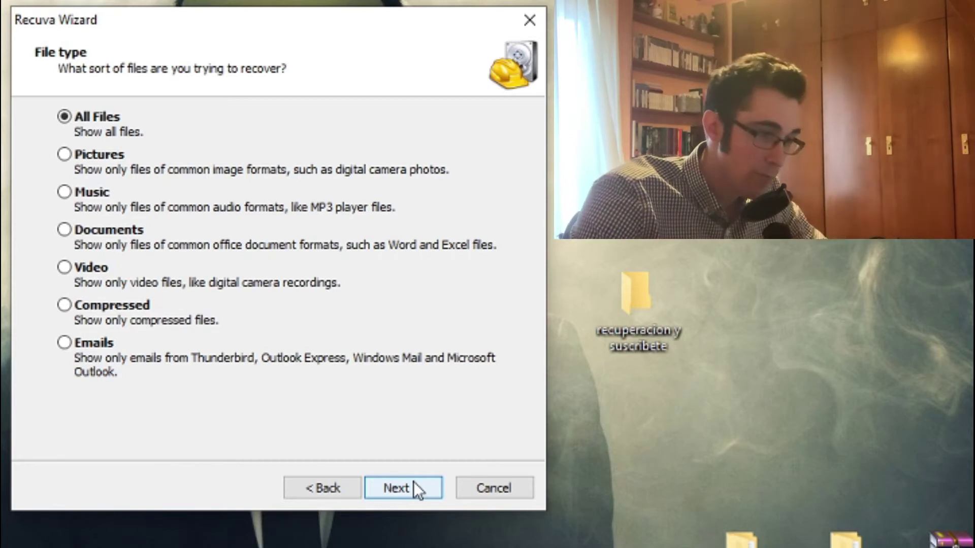
pyautogui.click(414, 481)
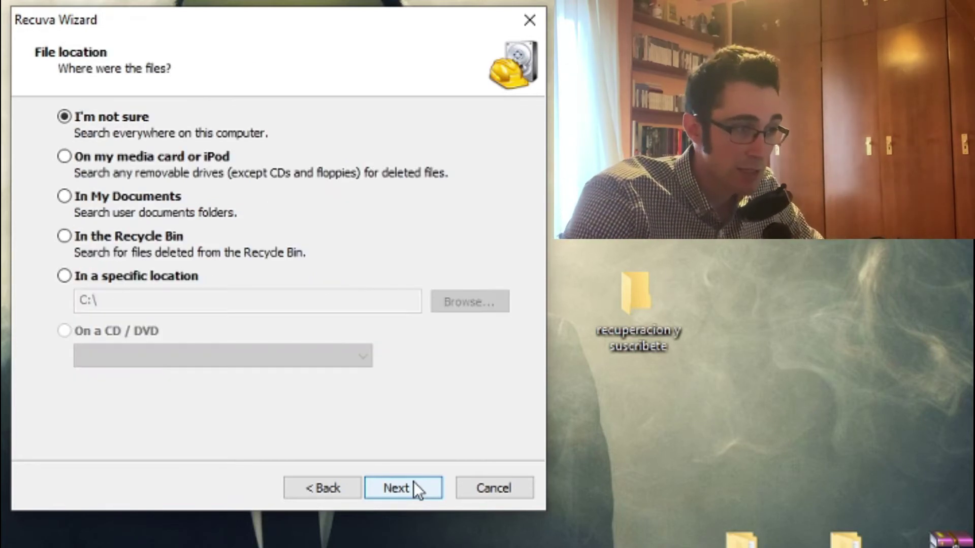
# Step: Set the search to a specific location, the external hard drive "Disco duro externo (F:)"
pyautogui.click(62, 270)
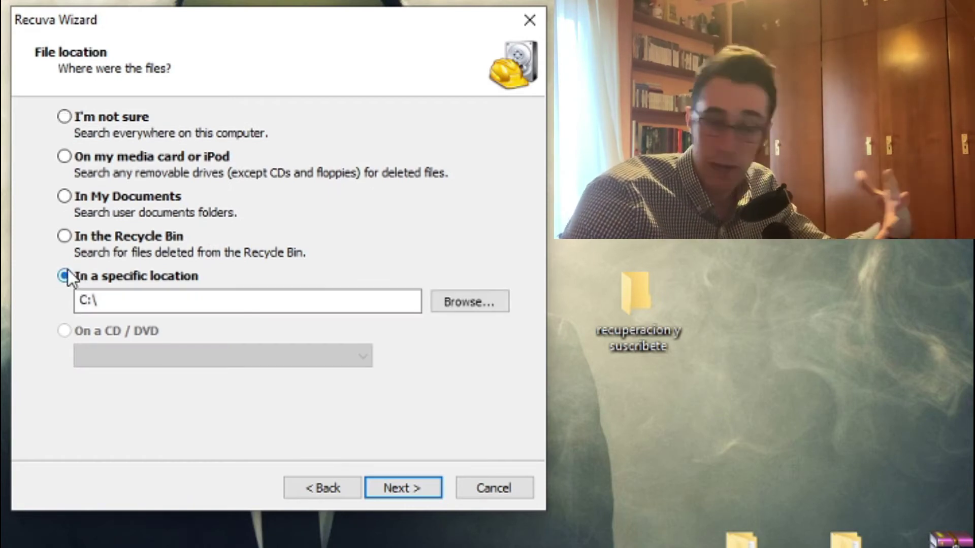
pyautogui.click(449, 293)
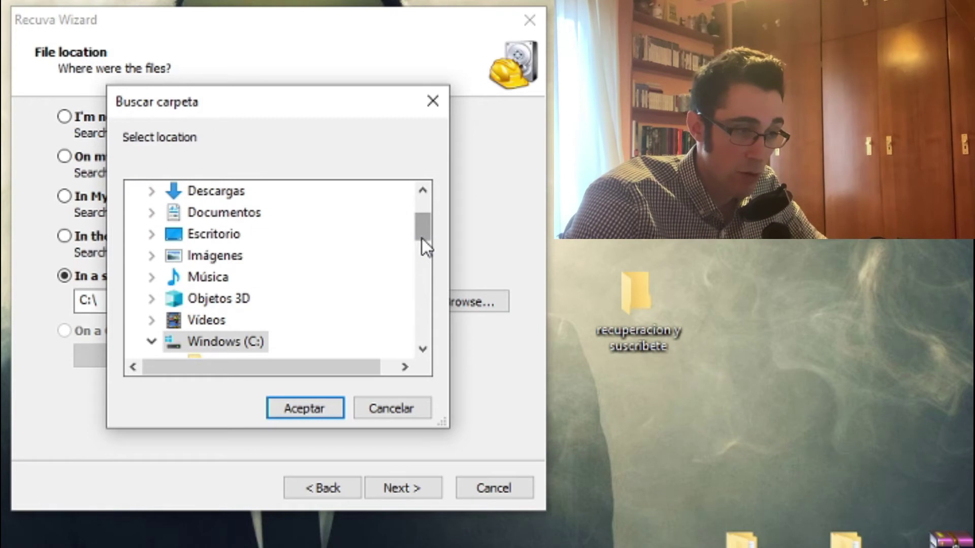
pyautogui.click(428, 344)
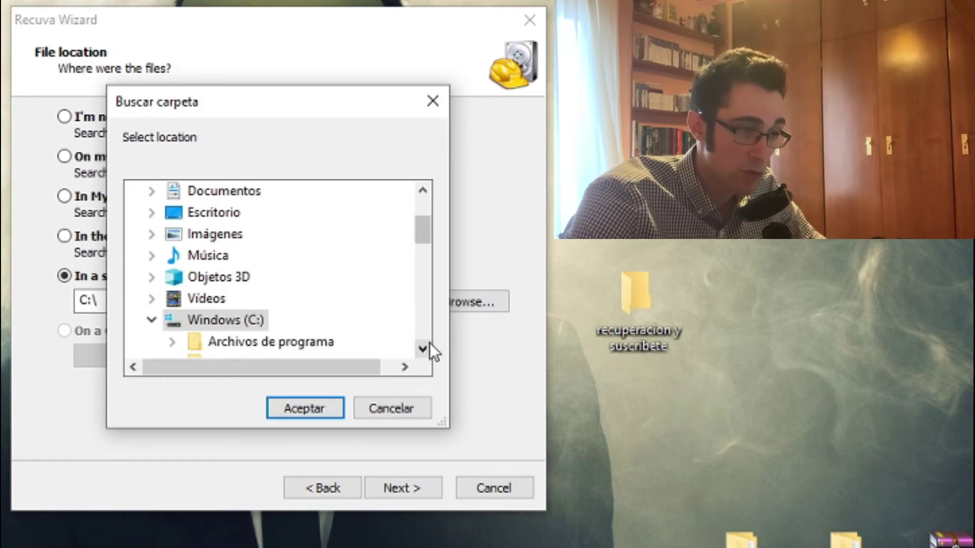
pyautogui.click(429, 345)
pyautogui.click(429, 345)
pyautogui.click(429, 345)
pyautogui.click(430, 345)
pyautogui.click(430, 345)
pyautogui.click(429, 346)
pyautogui.click(429, 346)
pyautogui.click(430, 346)
pyautogui.click(429, 345)
pyautogui.click(429, 345)
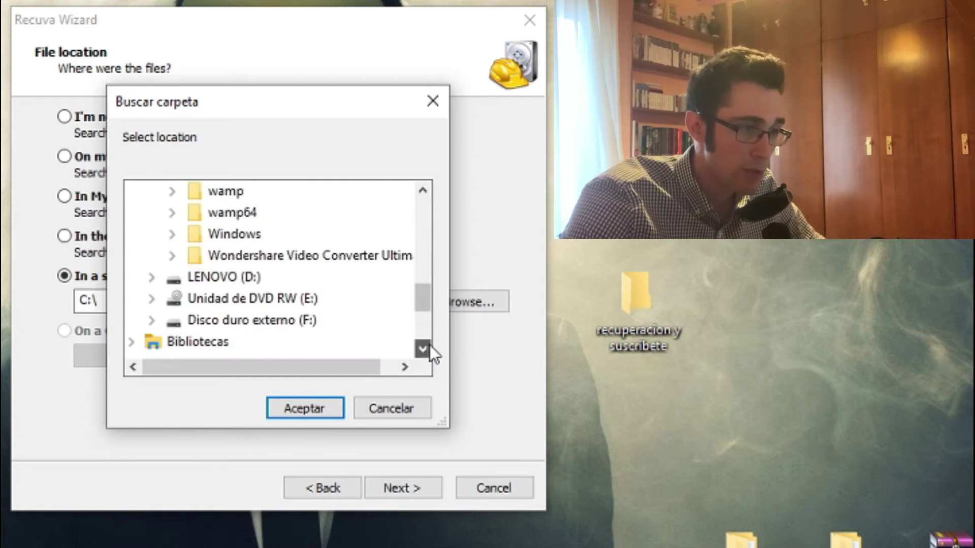
pyautogui.click(304, 321)
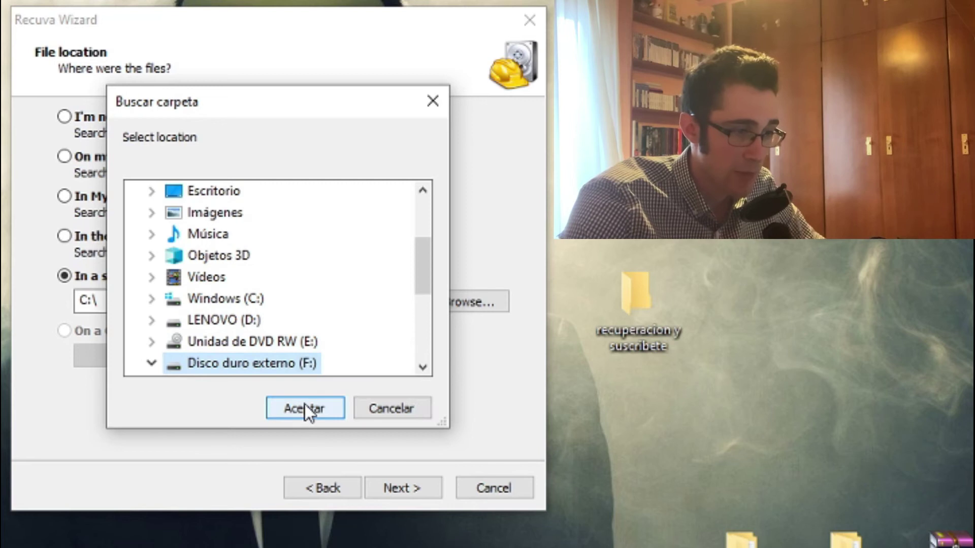
pyautogui.click(304, 404)
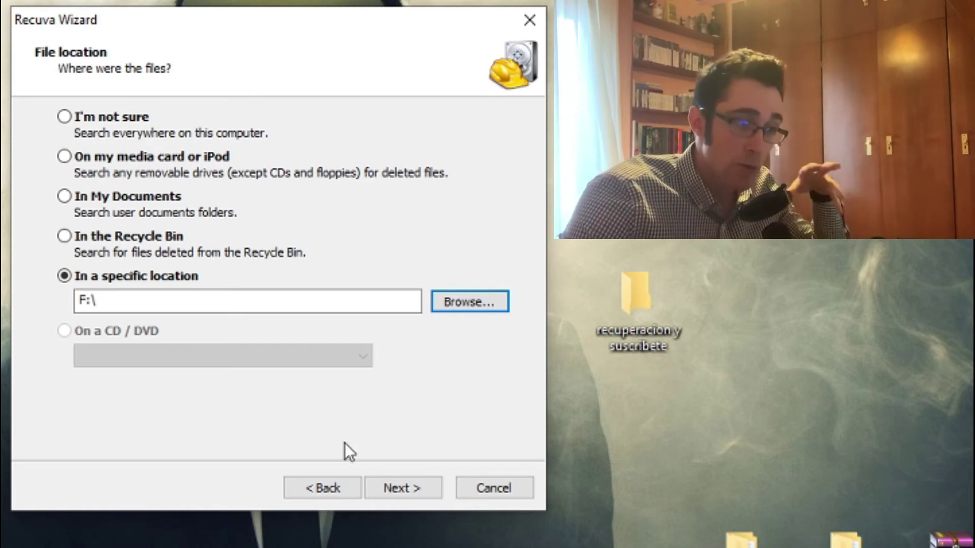
# Step: Start the search for deleted files with Deep Scan enabled
pyautogui.click(405, 487)
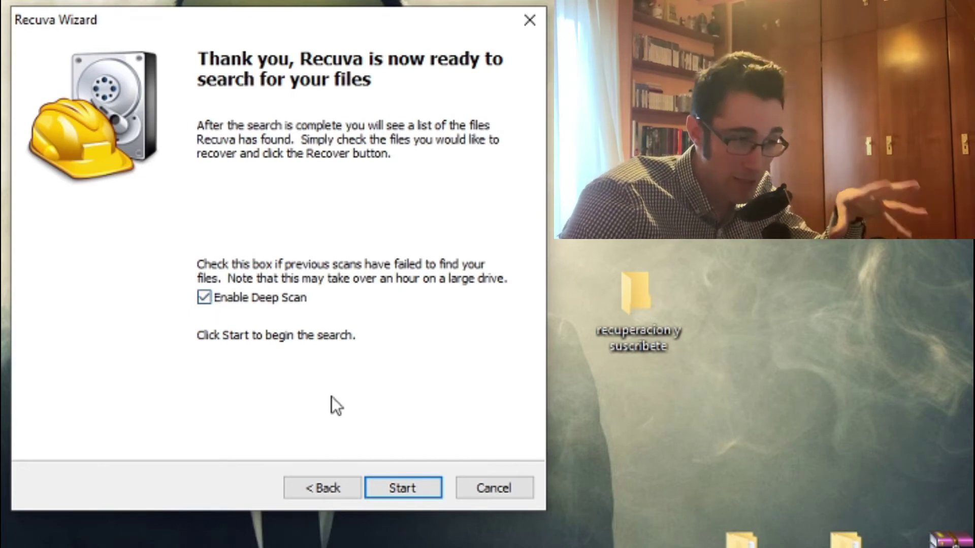
pyautogui.click(401, 484)
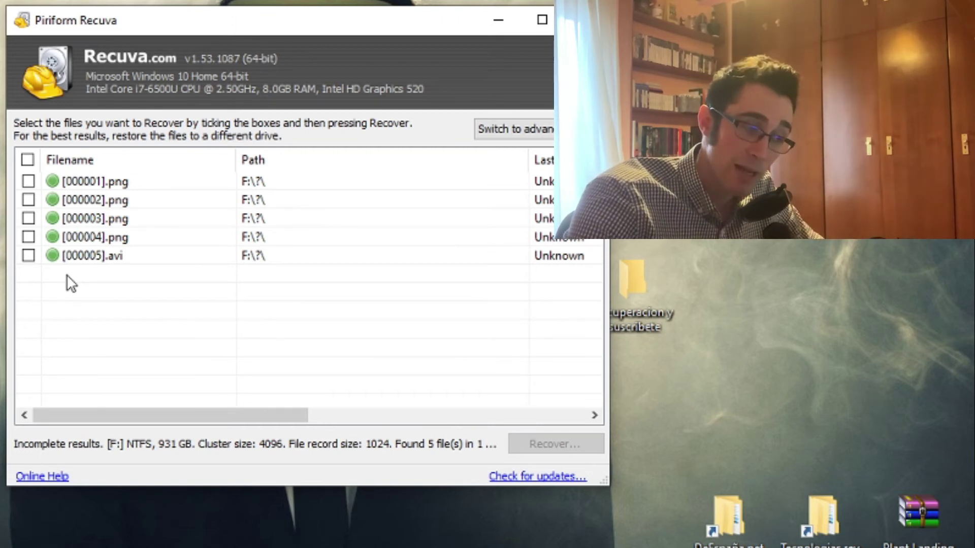
# Step: Mark the images [000001].png to [000004].png and the video [000005].avi for recovery
pyautogui.click(28, 256)
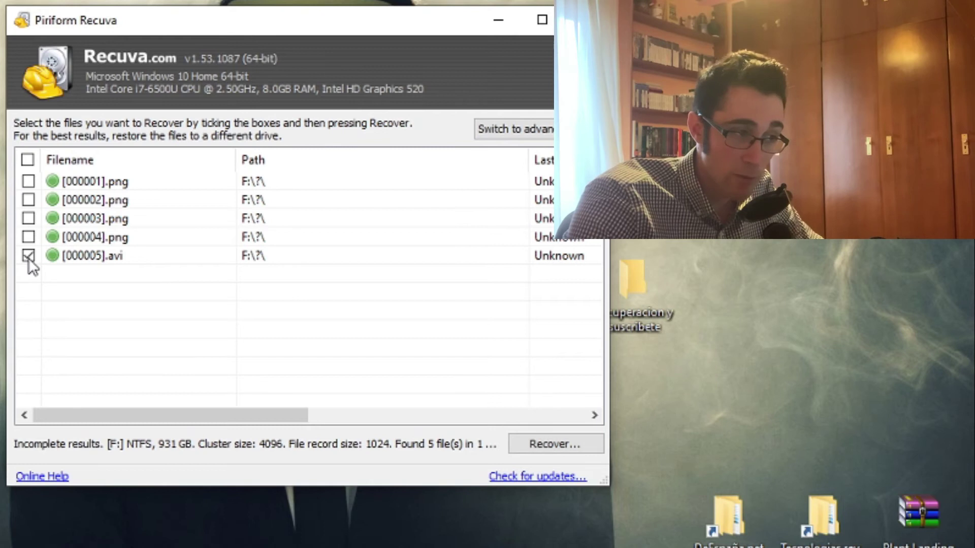
pyautogui.click(28, 237)
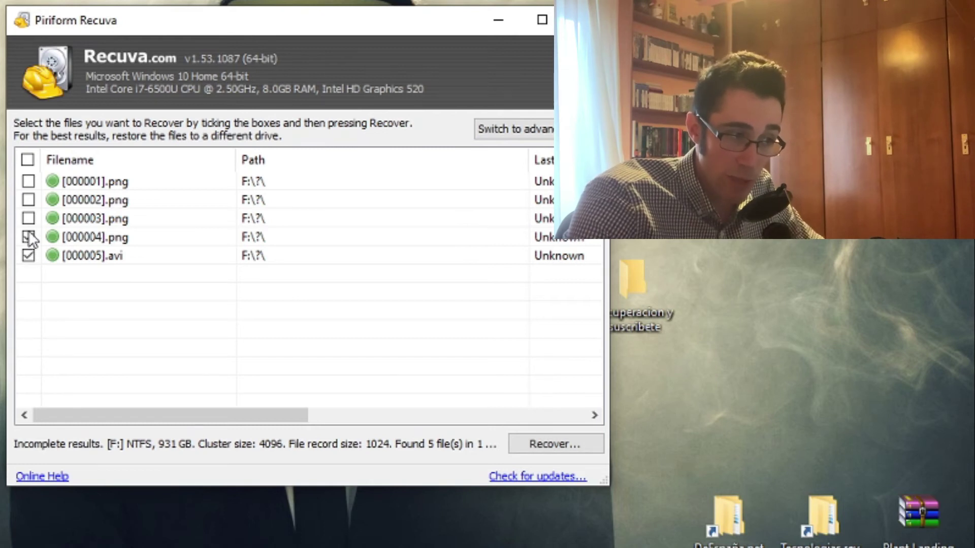
pyautogui.click(27, 202)
pyautogui.click(29, 182)
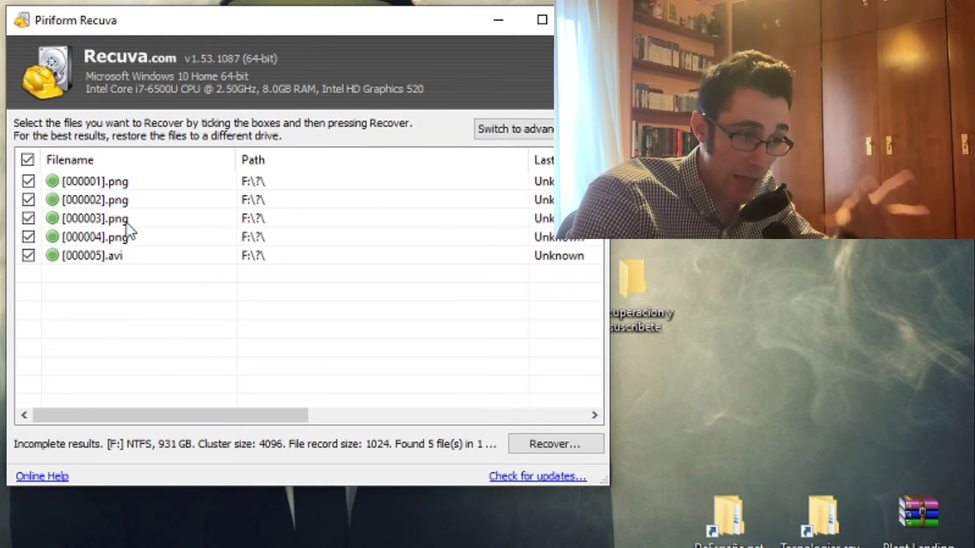
# Step: Recover the marked files into the "recuperacion y suscribete" folder under Escritorio, and open that folder on the desktop
pyautogui.click(551, 444)
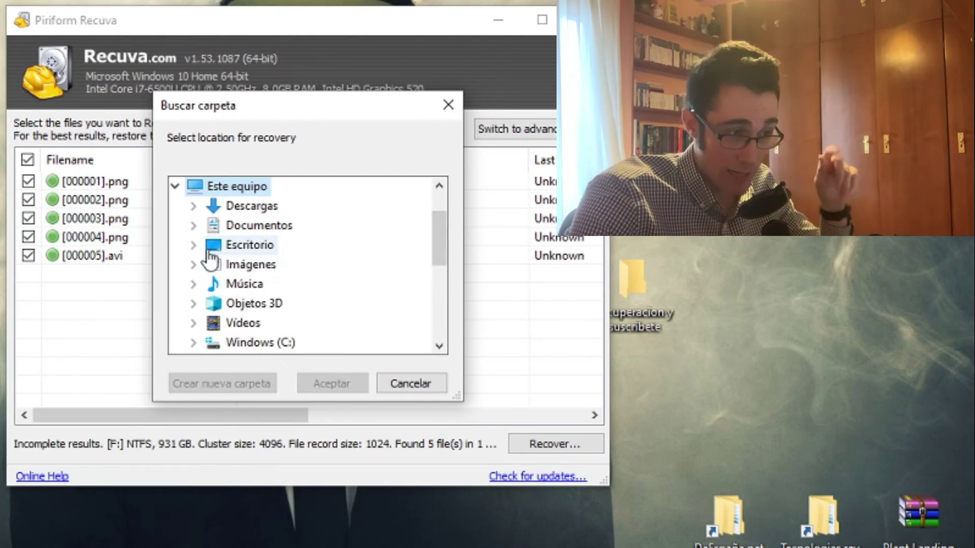
pyautogui.click(193, 246)
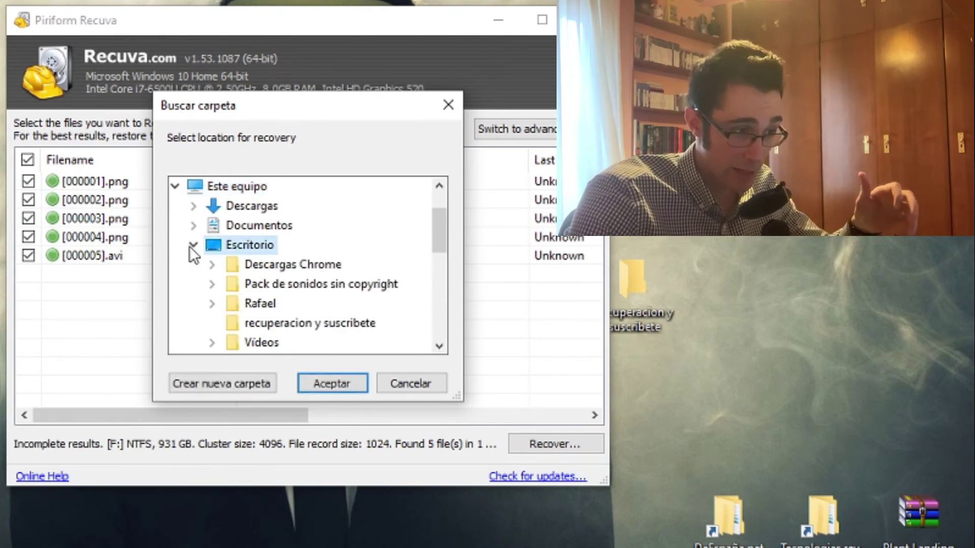
pyautogui.click(334, 324)
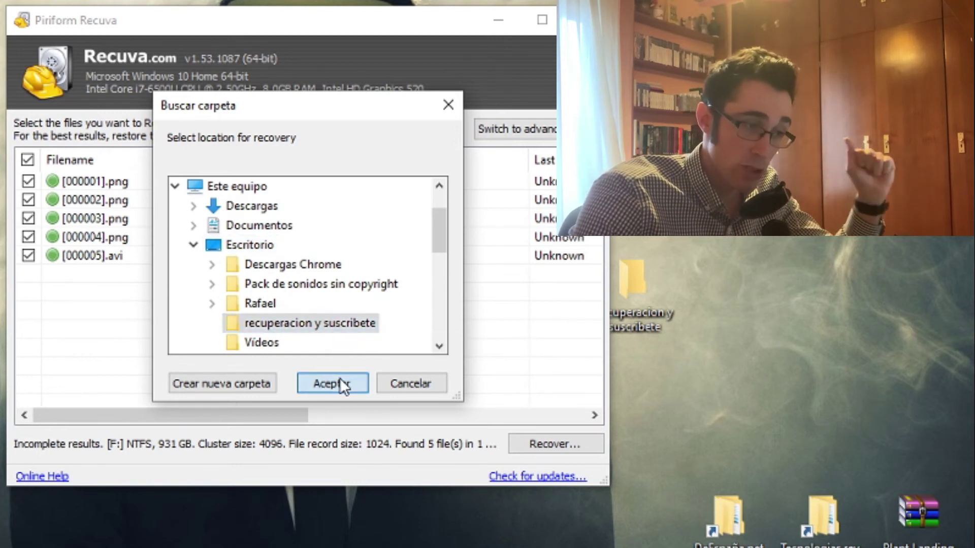
pyautogui.click(339, 380)
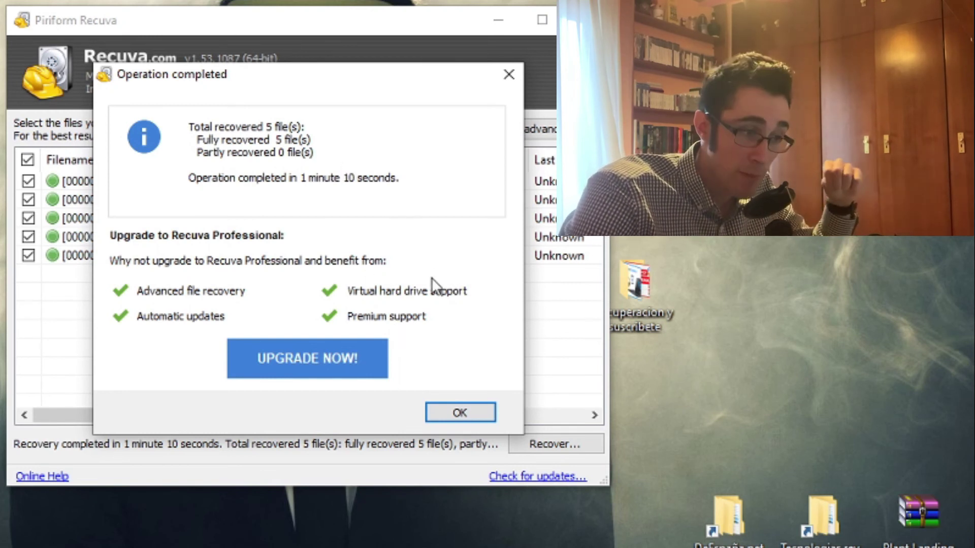
pyautogui.click(459, 412)
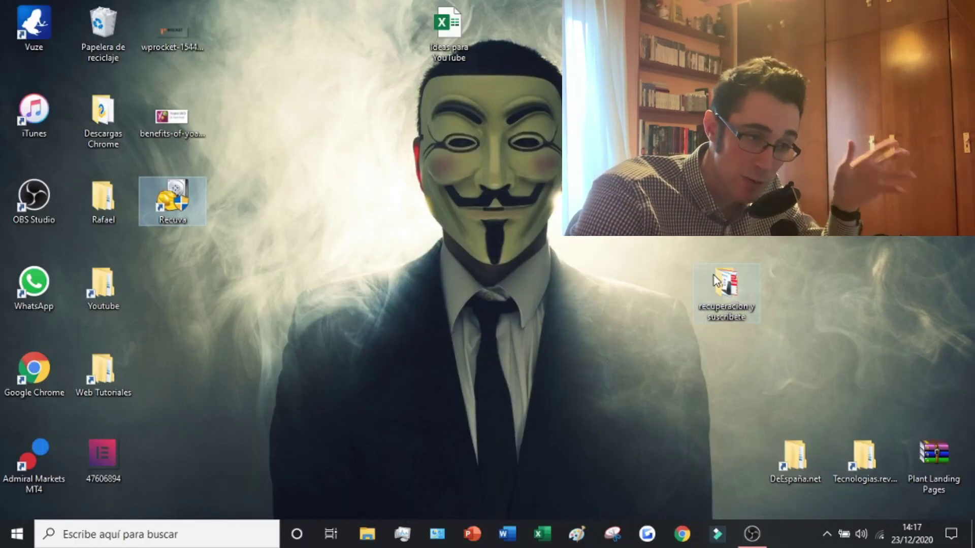
pyautogui.doubleClick(716, 279)
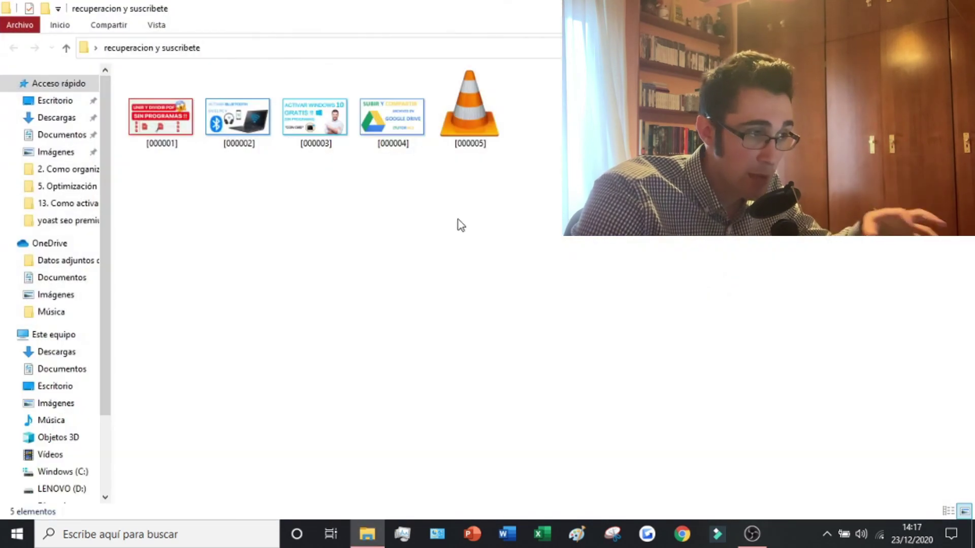